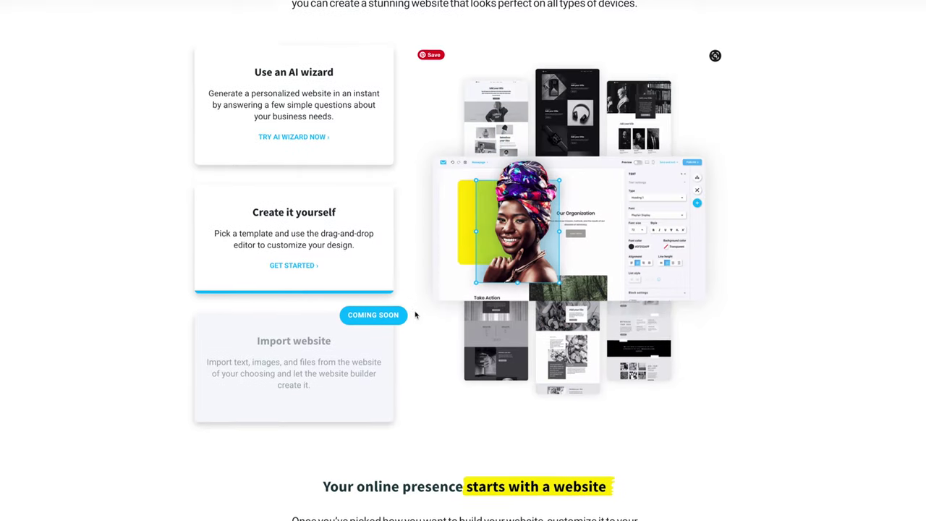
- Scroll down the landing page to the Create it yourself option
scroll(463, 367, "down", 5)
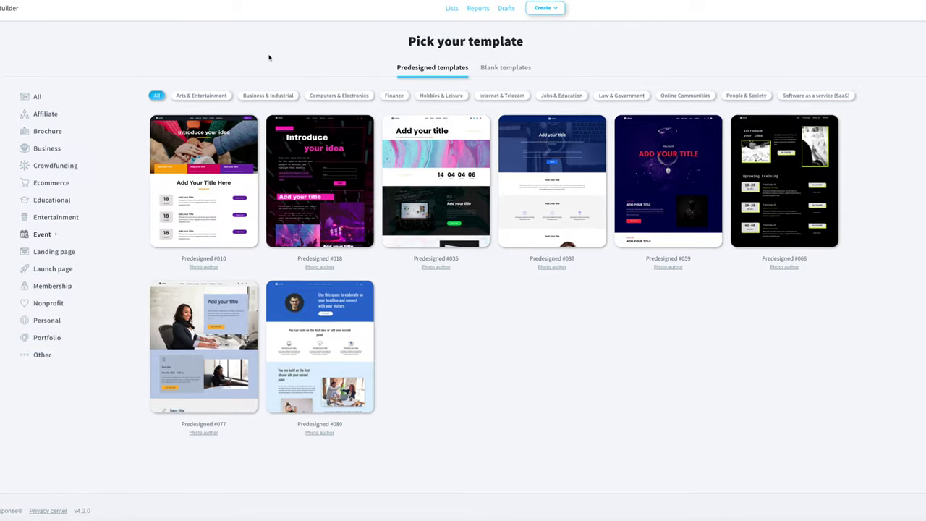
- Filter templates by Personal, then Event, and pick Predesigned #005
left_click(118, 311)
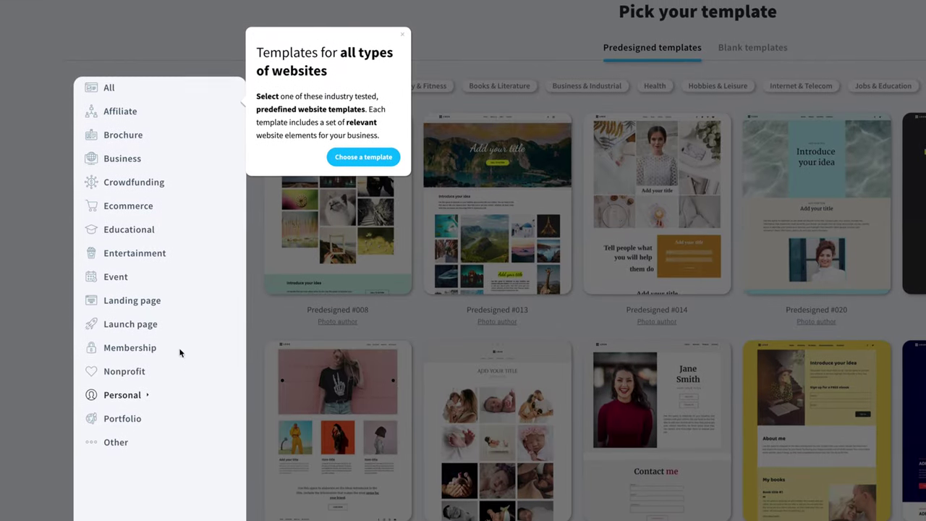
left_click(129, 249)
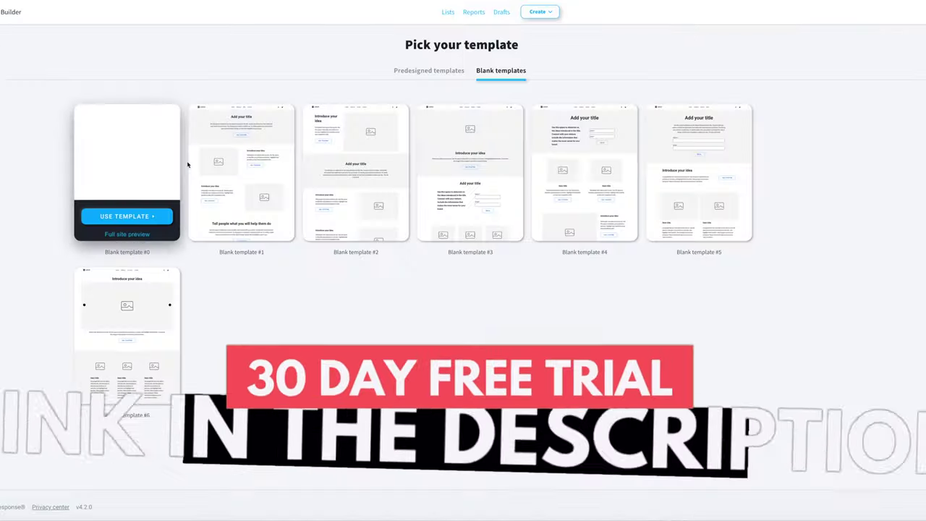
mouse_move(238, 246)
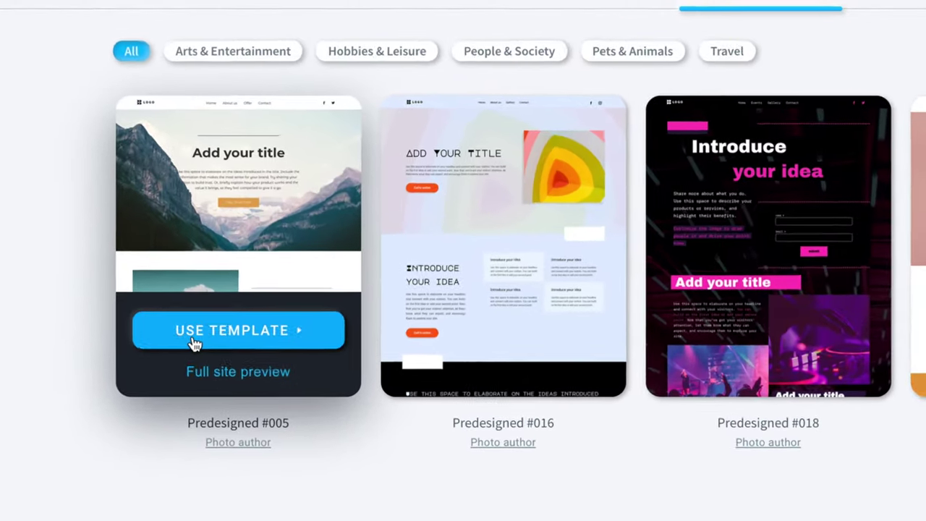
left_click(186, 258)
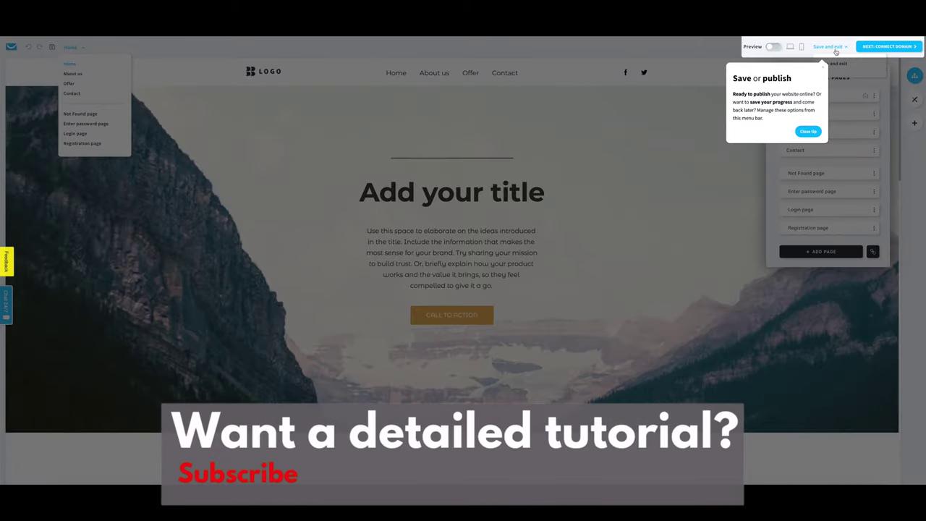
- Dismiss the Save or publish tip on the new Predesigned #005 site
left_click(809, 132)
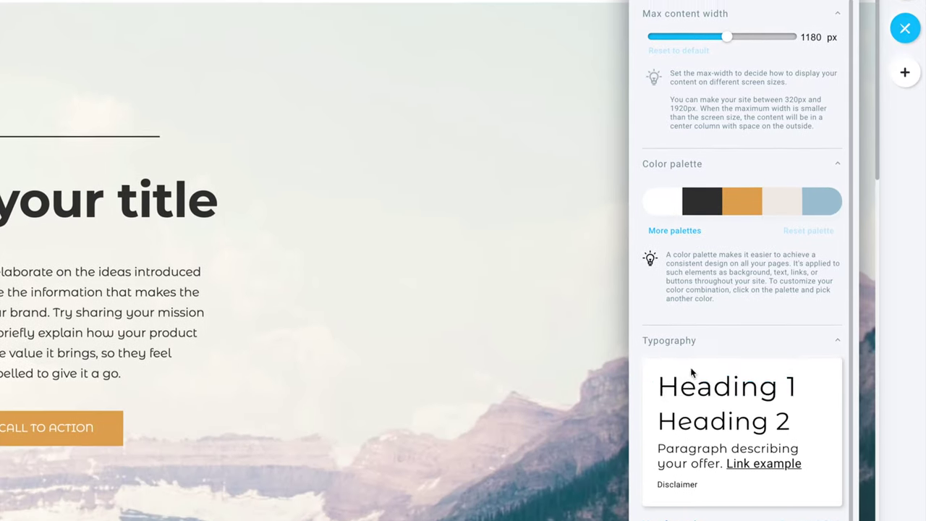
- Relabel the call-to-action button 'Learn more' and paste the YouTube channel URL as its link
left_click(716, 384)
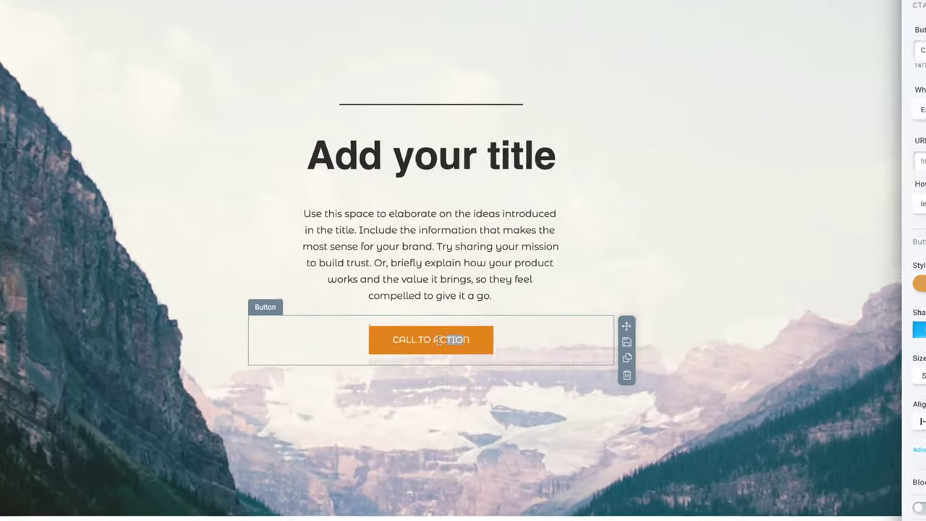
left_click_drag(438, 340, 409, 315)
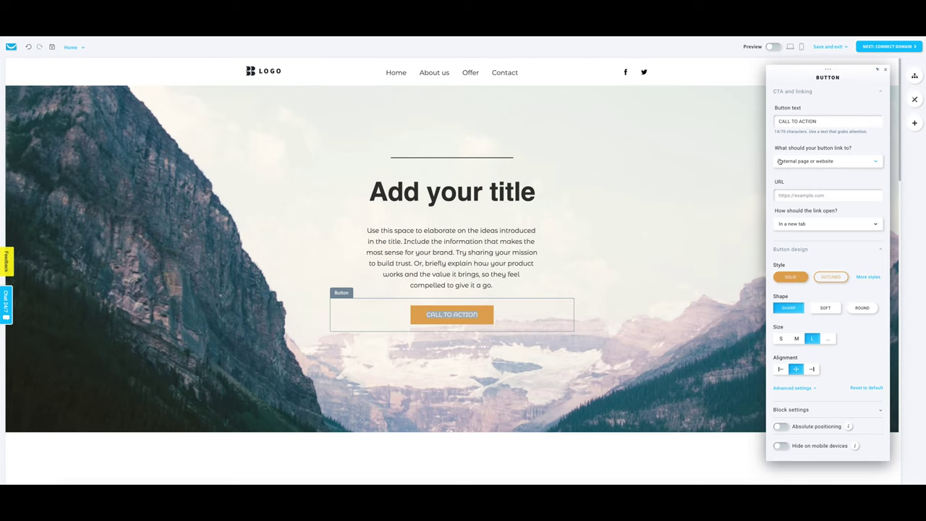
left_click_drag(829, 121, 761, 119)
type("Le")
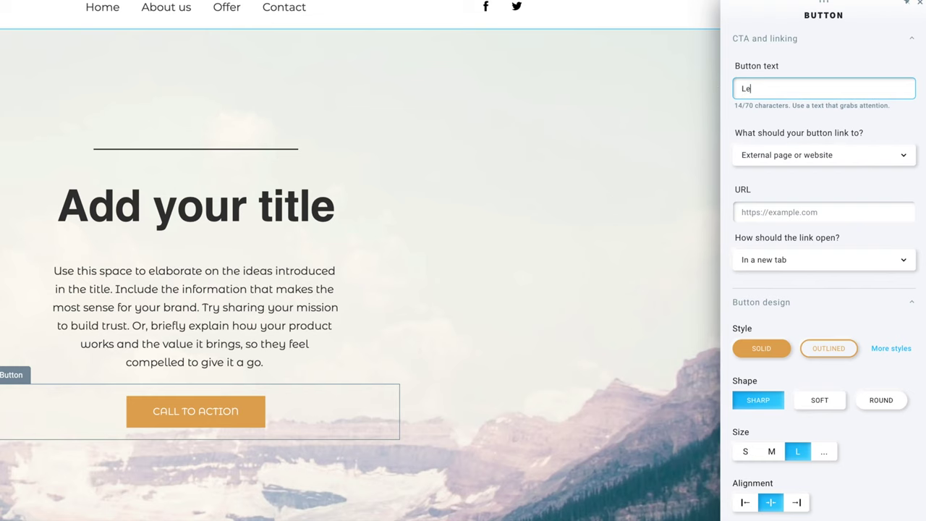
type("arn more")
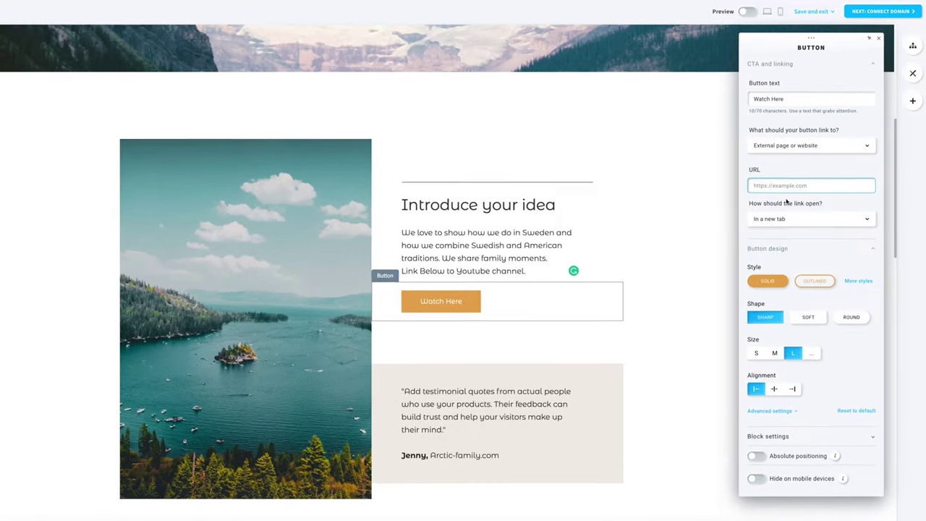
left_click(790, 195)
key("ctrl+v")
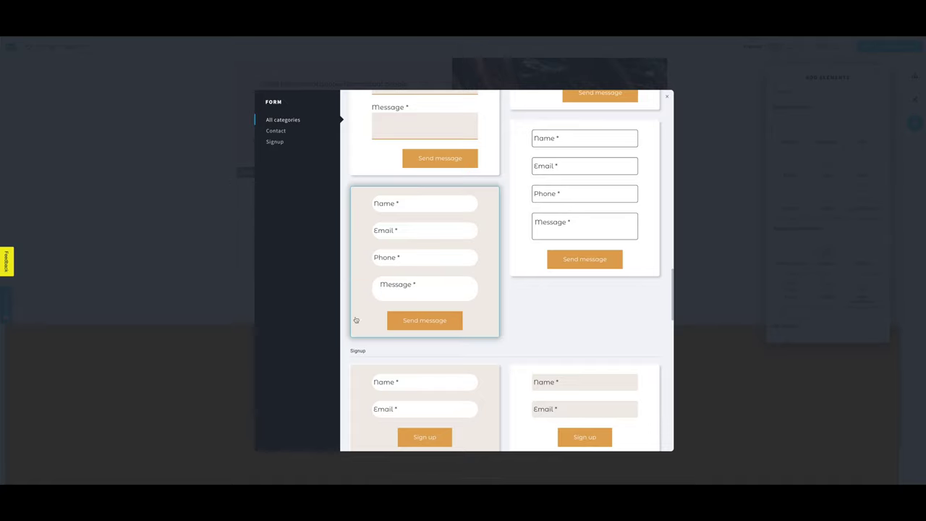
- Insert the chosen signup form template into the page
left_click(389, 388)
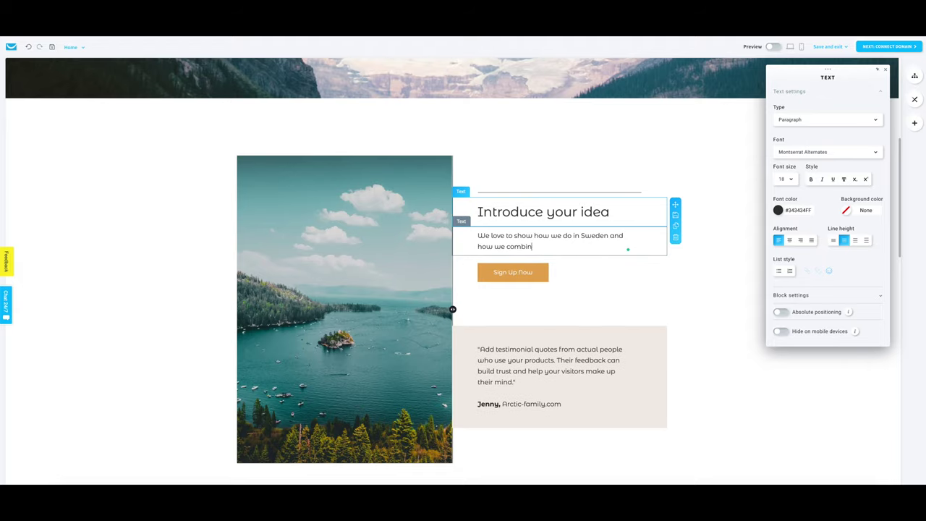
- Add the line 'Link Below to Youtube channel.' to the intro paragraph
key("Return")
type("Link Below to Youtube channel.")
left_click(649, 306)
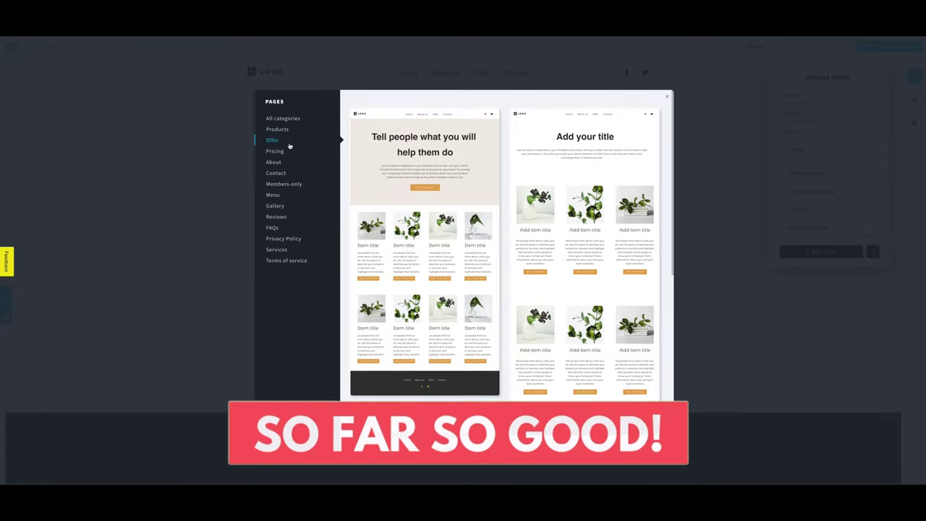
left_click(293, 151)
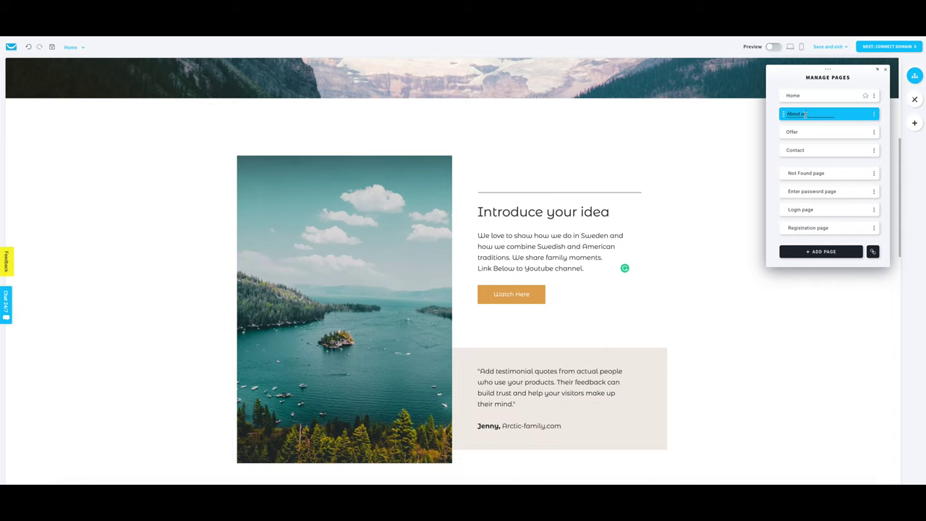
- Check the Enter password and Login pages, then delete the duplicate logo image
left_click(822, 193)
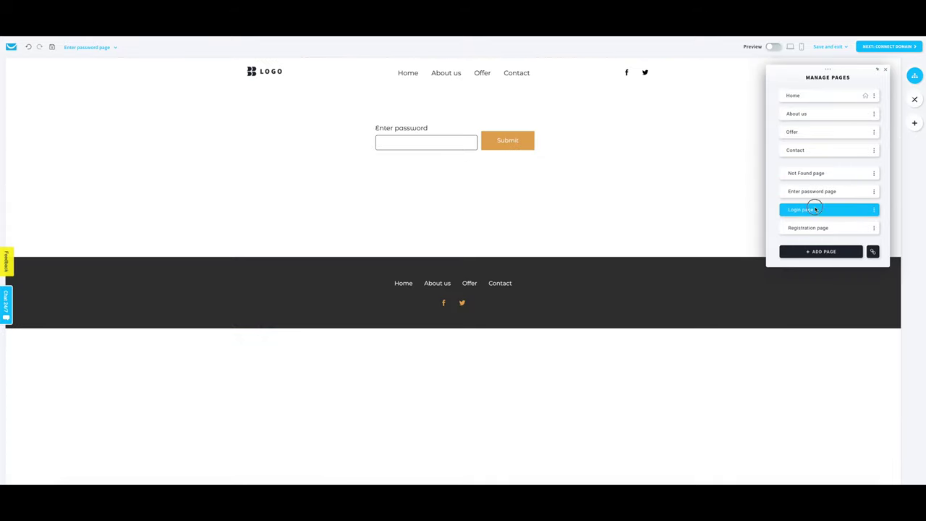
left_click(815, 209)
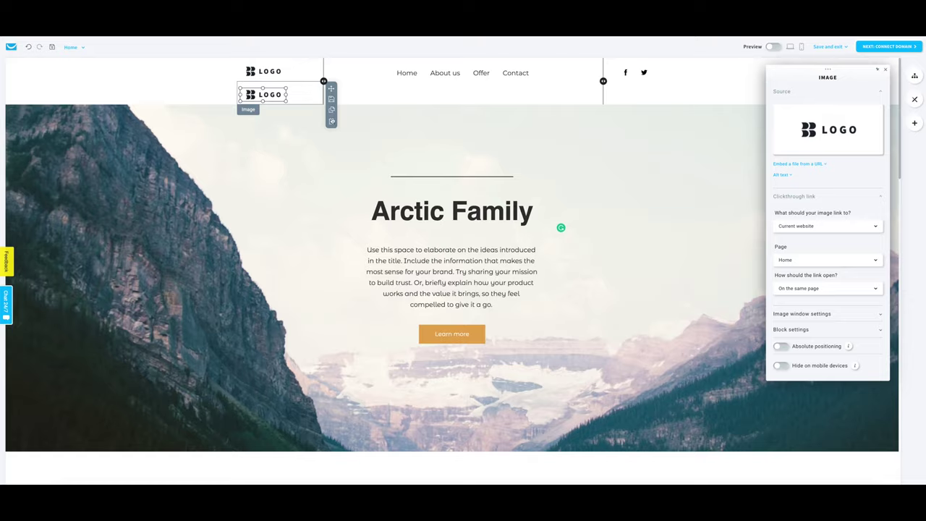
left_click(333, 124)
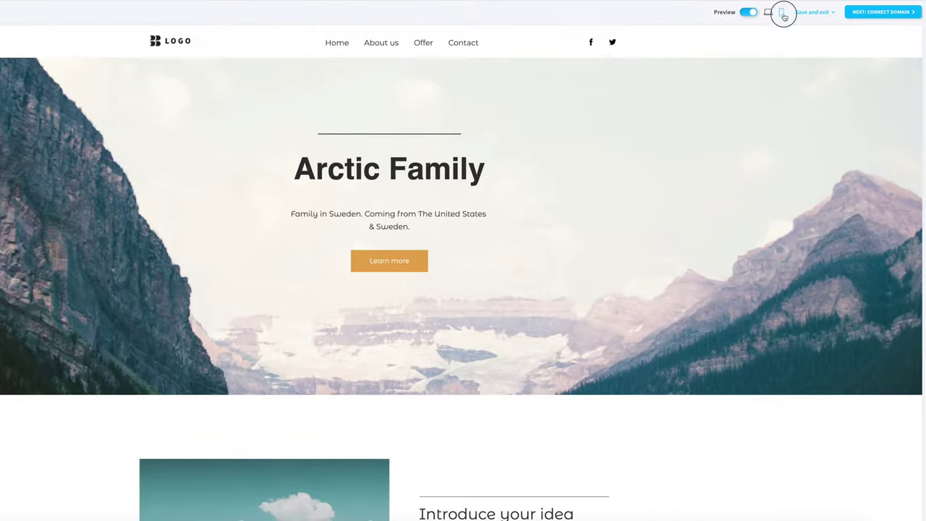
- Switch the preview to phone size and scroll through the whole mobile layout
left_click(782, 13)
scroll(350, 327, "down", 3)
scroll(349, 327, "down", 3)
scroll(349, 327, "down", 3)
scroll(349, 327, "down", 1)
scroll(349, 325, "down", 2)
scroll(349, 326, "down", 1)
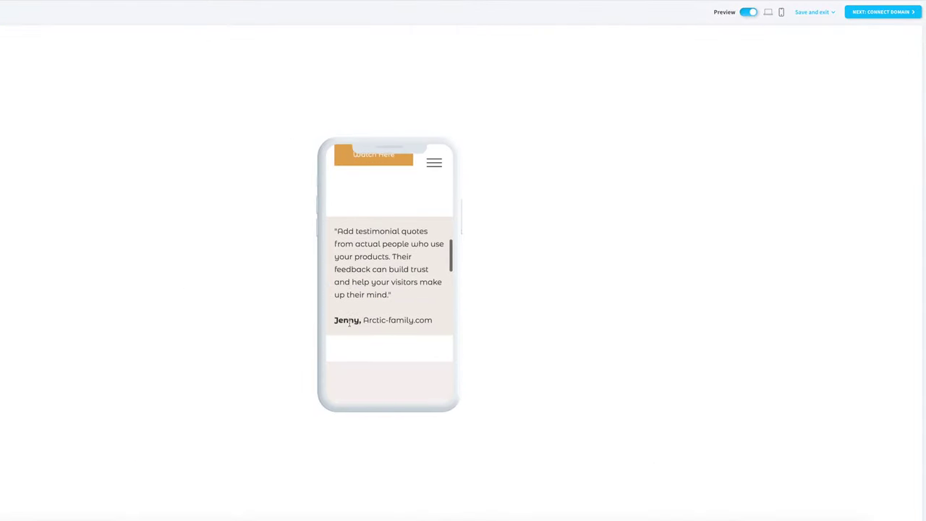
scroll(349, 325, "down", 1)
scroll(349, 325, "down", 1)
scroll(350, 327, "down", 2)
scroll(349, 326, "down", 1)
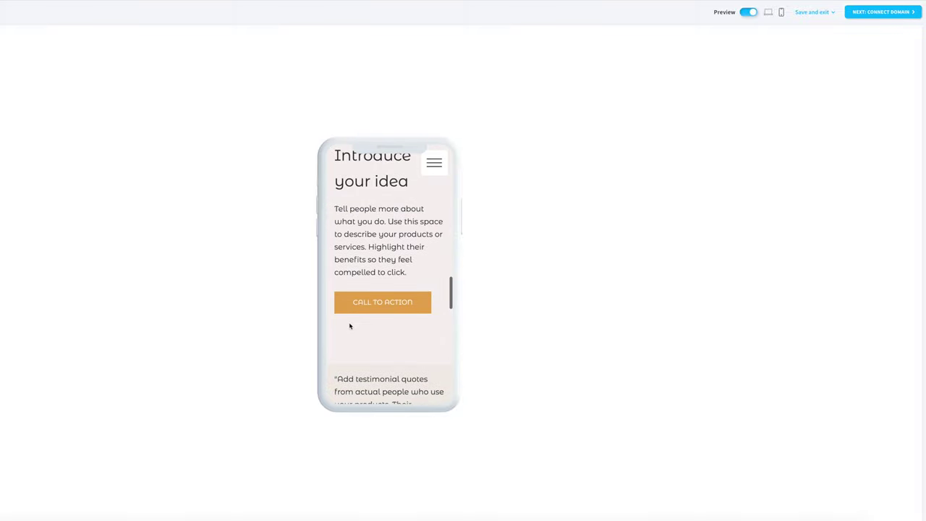
scroll(350, 326, "down", 1)
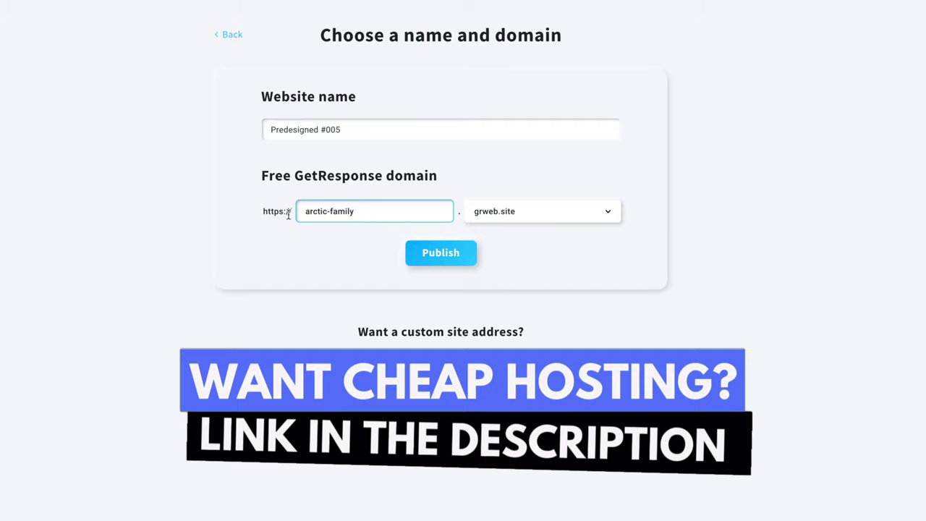
- Publish the site at arctic-family.grweb.site and reopen it in the editor
left_click(433, 256)
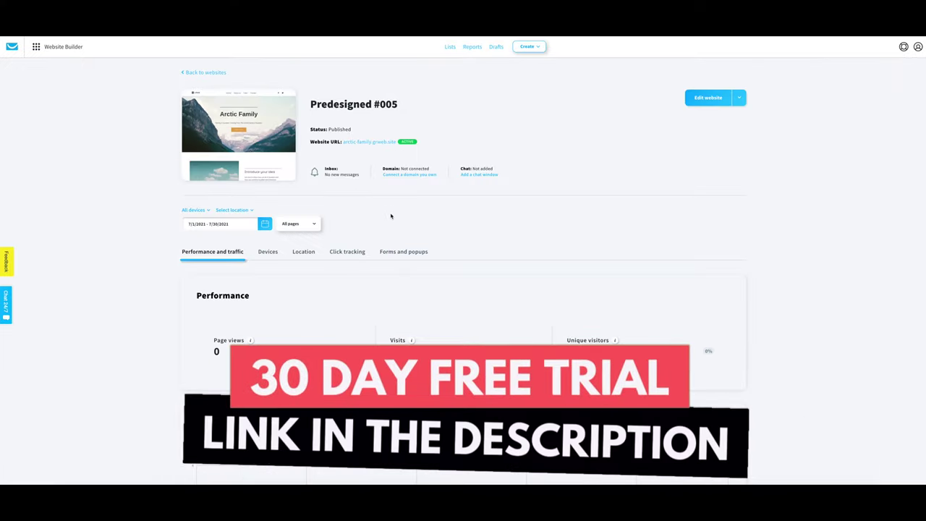
scroll(391, 215, "down", 5)
scroll(390, 215, "down", 2)
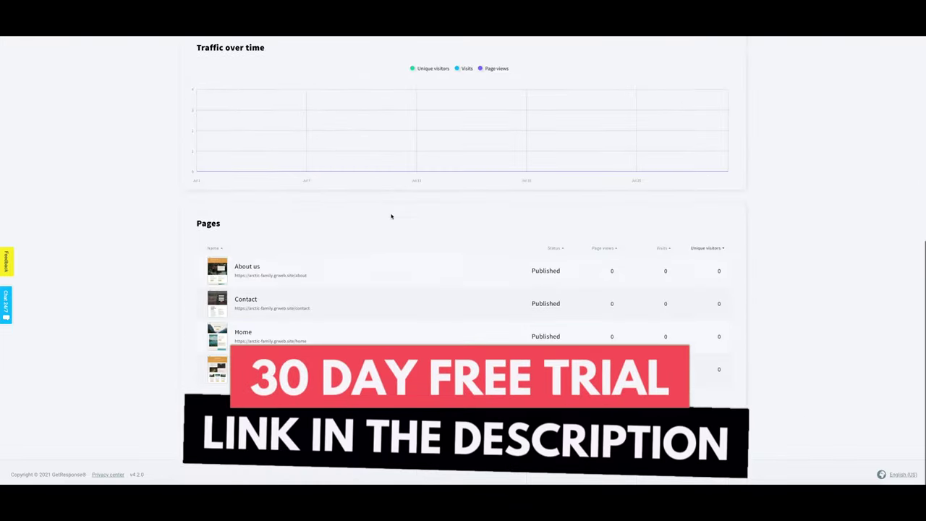
scroll(390, 215, "up", 7)
left_click(708, 98)
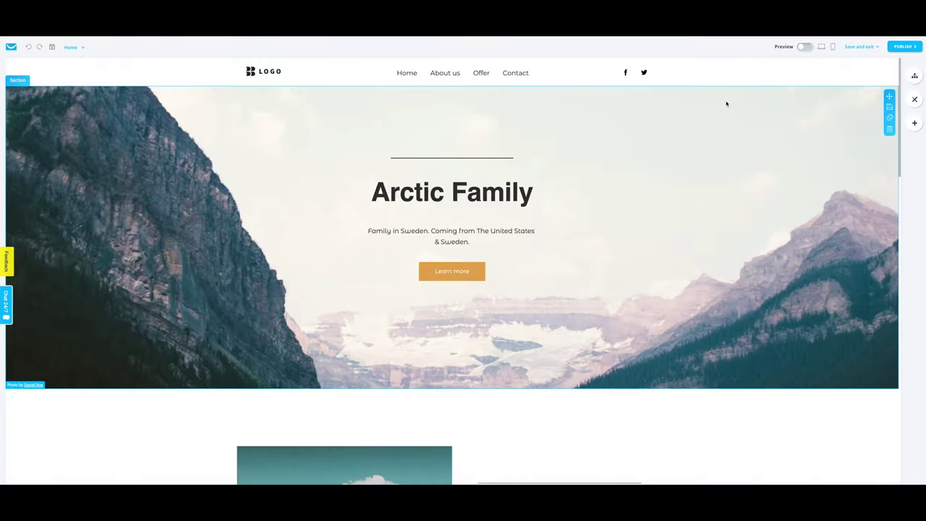
- Turn on preview at phone size and scroll the mobile view
left_click(806, 46)
left_click(782, 13)
scroll(349, 325, "down", 3)
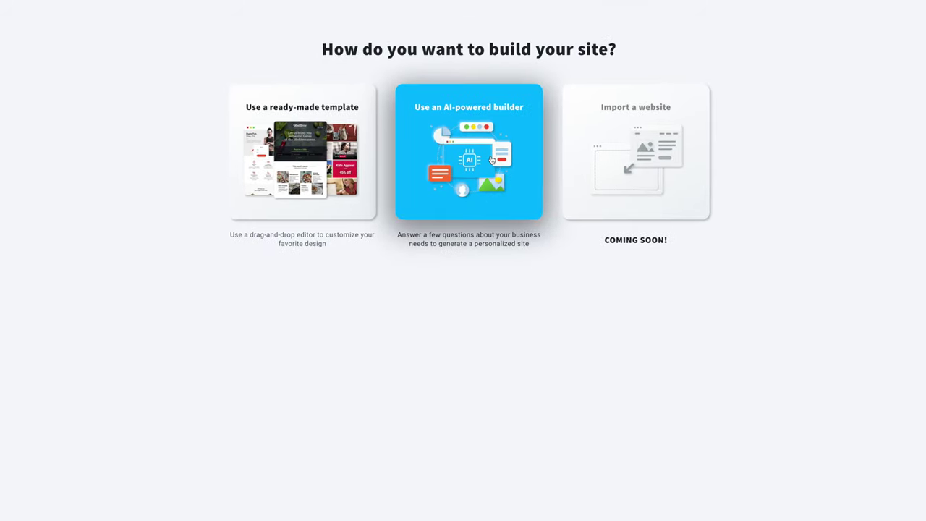
- Start an AI-built site with cookie banner, chat, video and testimonial features, then continue to colours
left_click(491, 160)
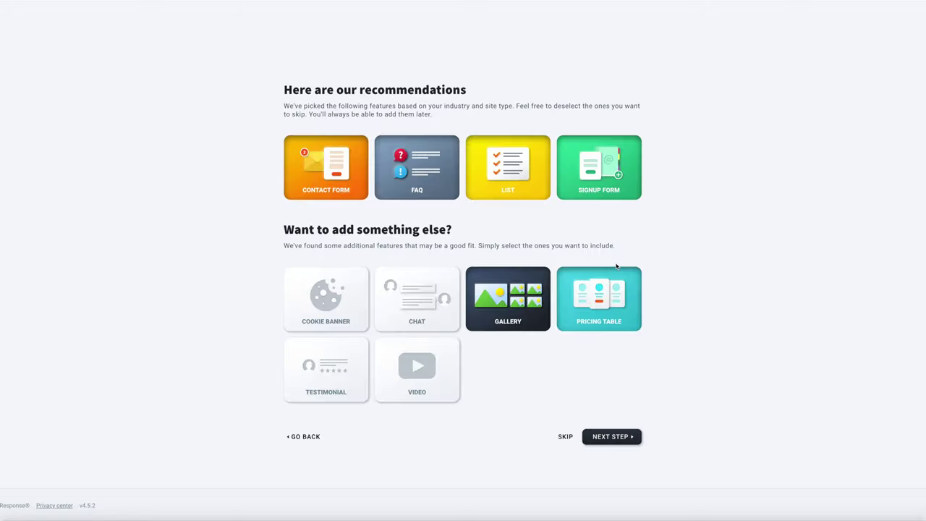
left_click(333, 304)
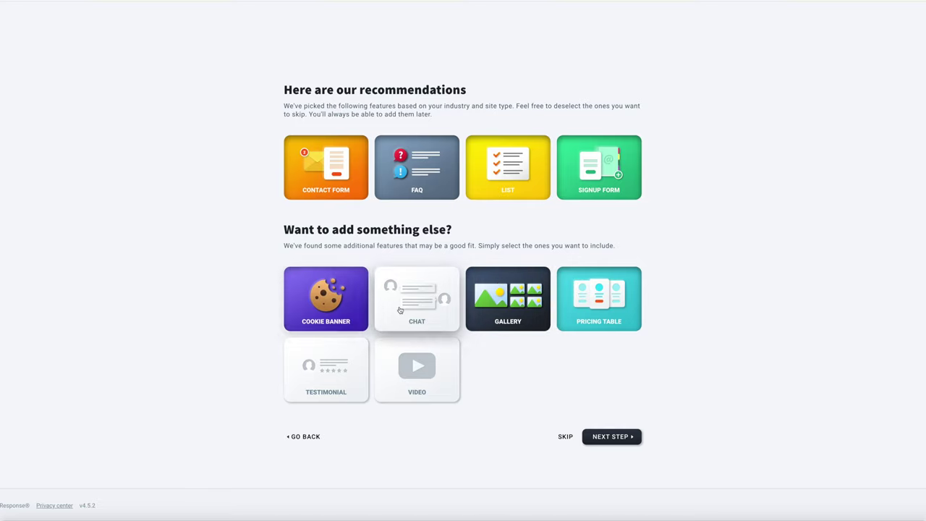
left_click(405, 304)
left_click(417, 369)
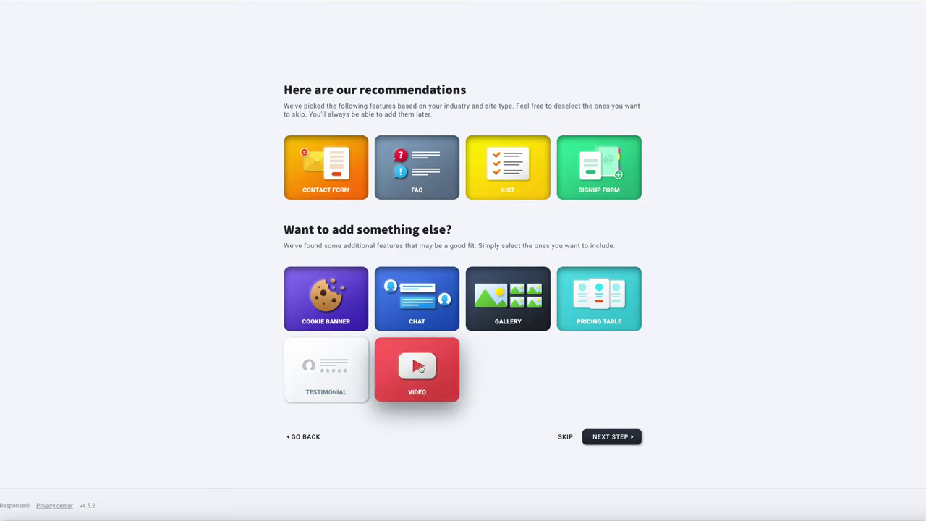
left_click(326, 369)
left_click(611, 437)
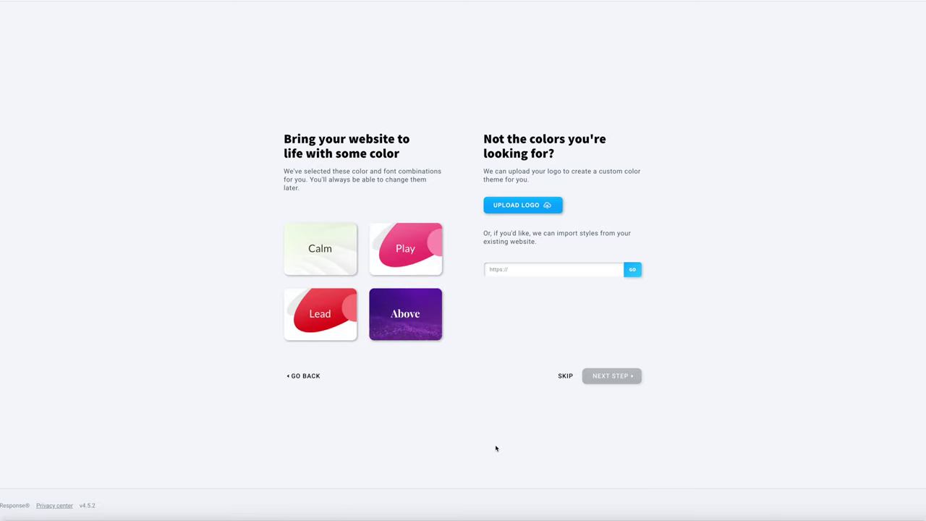
- Choose the Above colour theme and browse for a logo image to upload
left_click(436, 329)
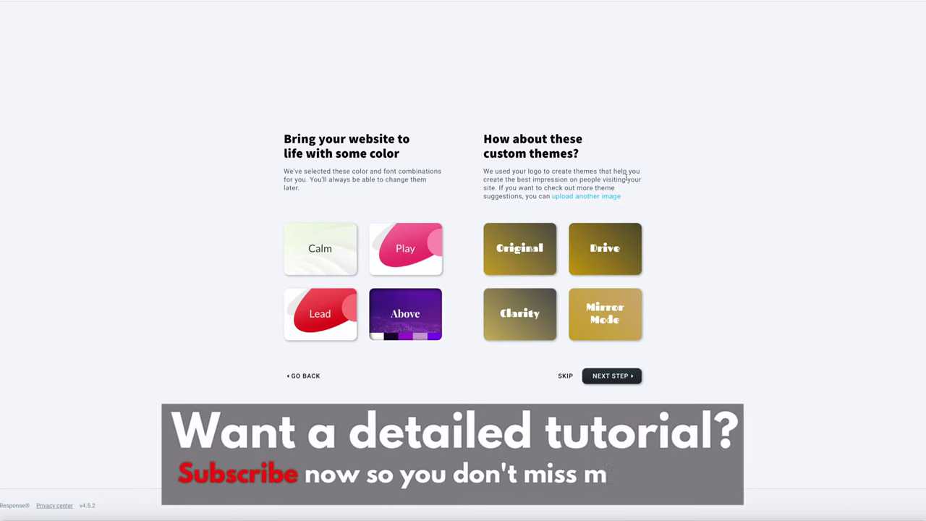
left_click(603, 195)
left_click(513, 207)
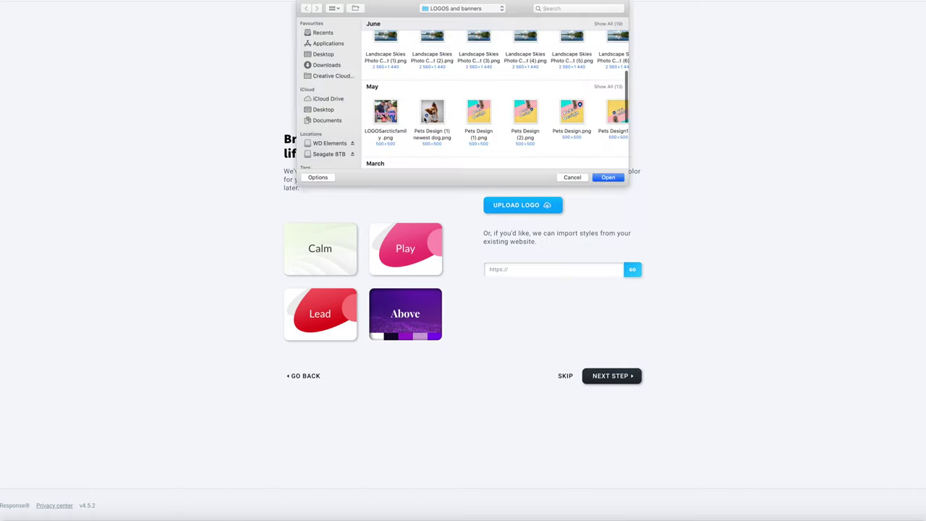
scroll(426, 118, "down", 2)
scroll(470, 87, "down", 3)
scroll(507, 58, "right", 3)
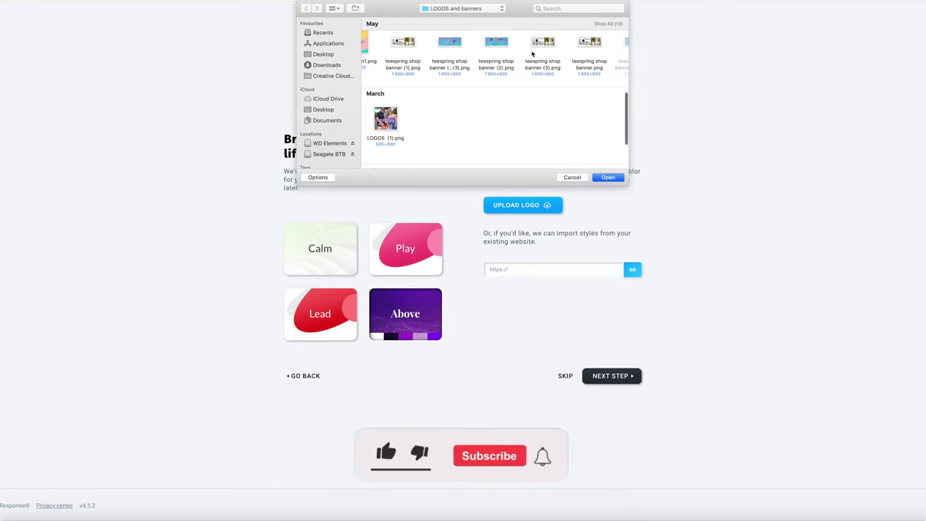
scroll(533, 54, "up", 3)
scroll(533, 54, "up", 3)
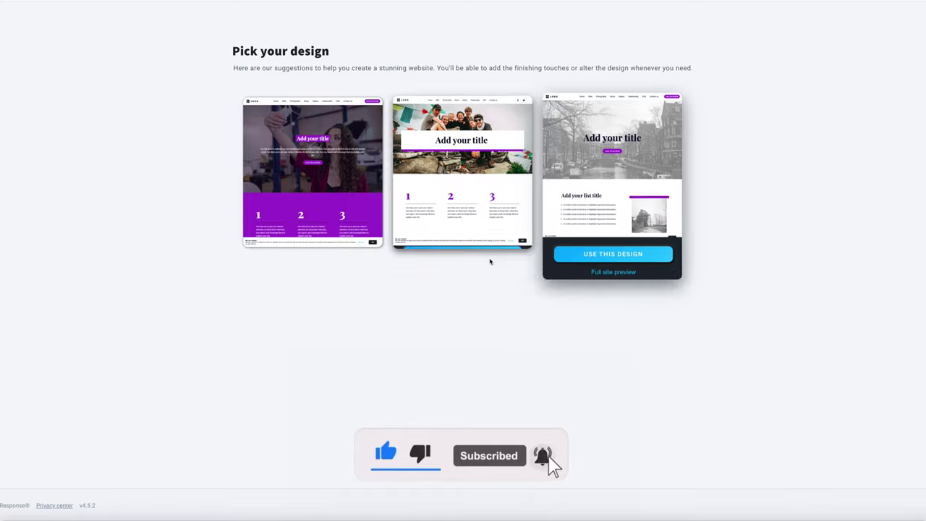
left_click(318, 268)
scroll(434, 237, "down", 5)
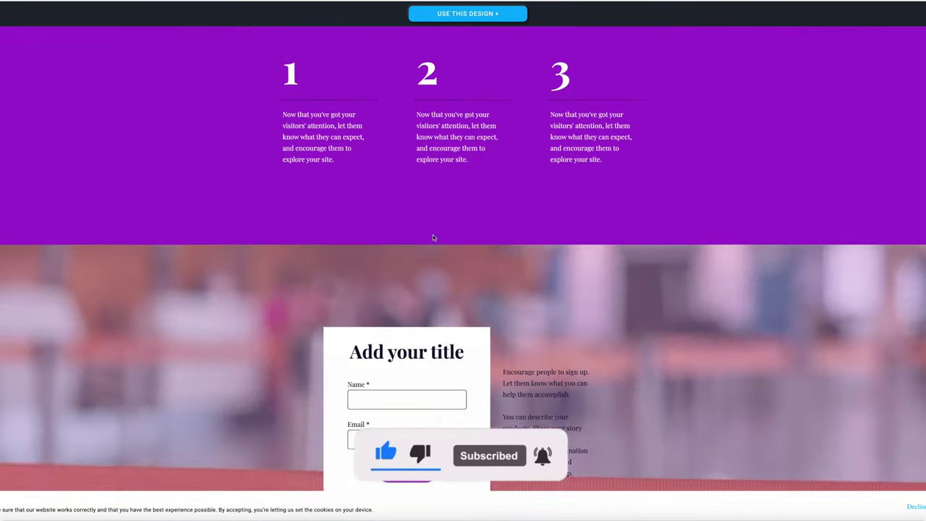
scroll(433, 236, "down", 3)
scroll(432, 235, "down", 3)
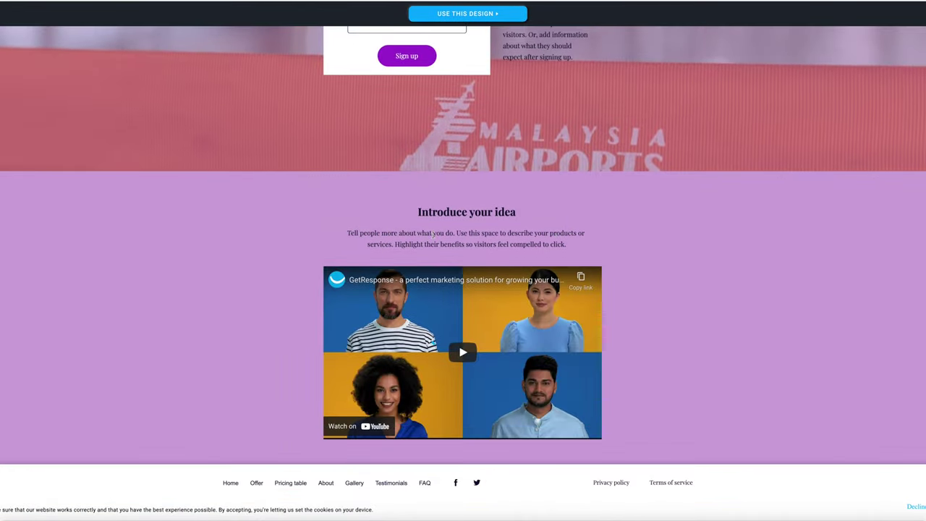
scroll(482, 243, "up", 10)
scroll(481, 243, "up", 5)
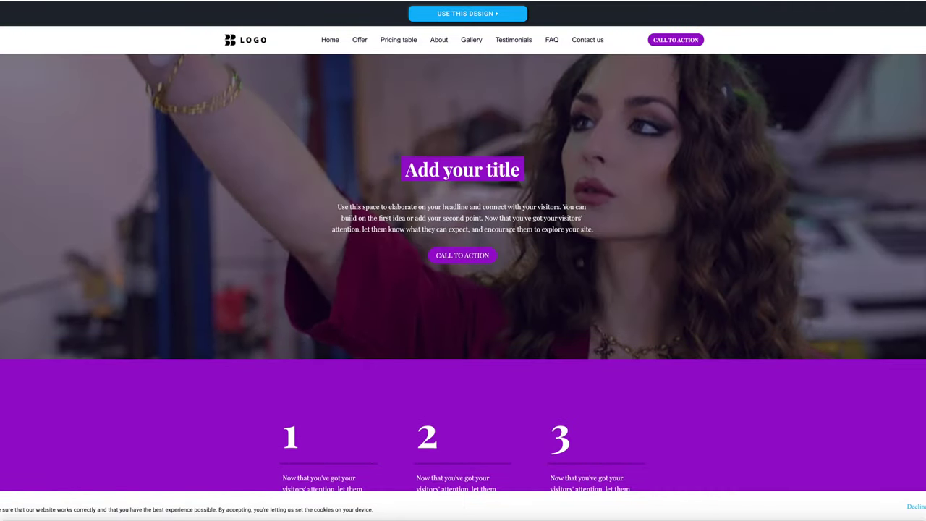
key("Escape")
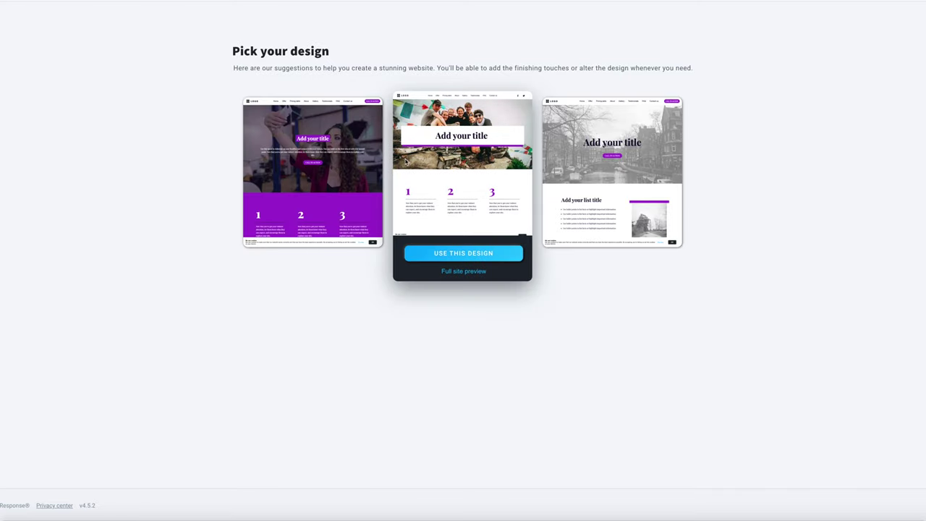
left_click(445, 258)
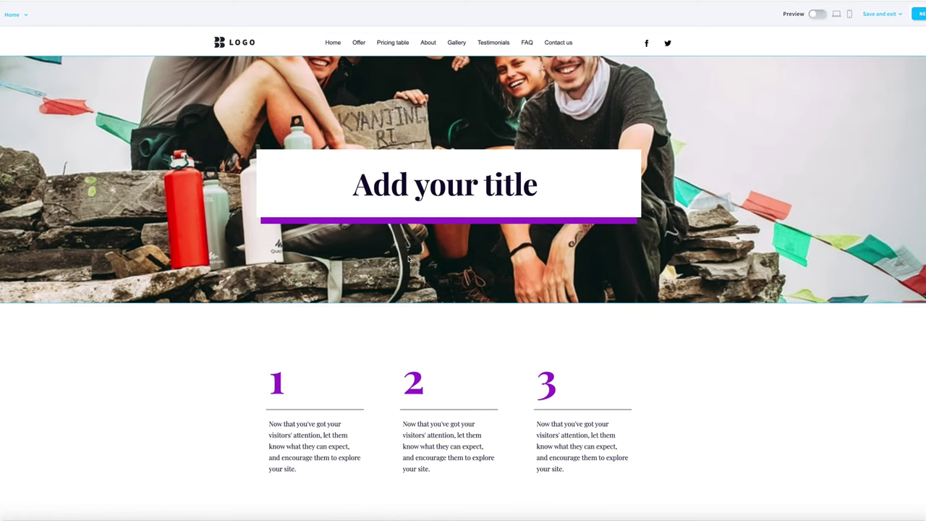
mouse_move(444, 184)
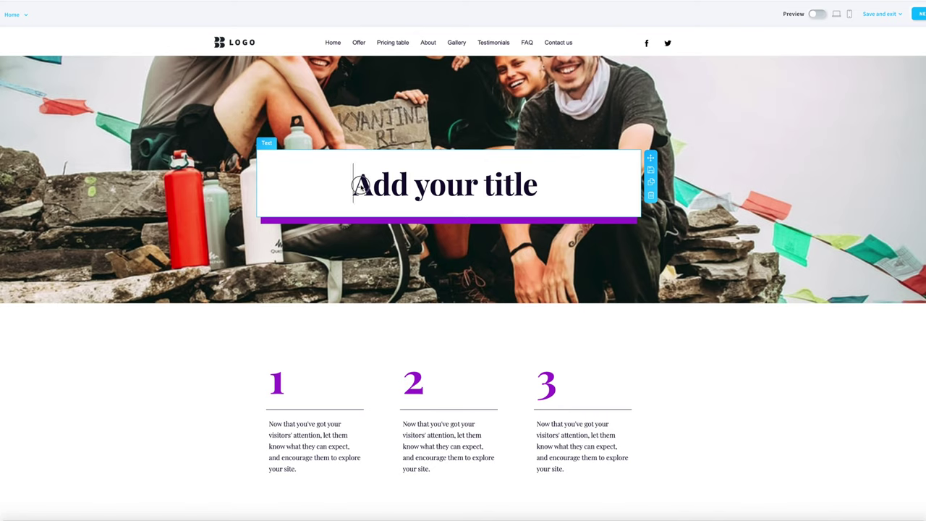
- Replace the hero title's placeholder text with 'Photographer dream'
left_click(360, 185)
key("ctrl+a")
type("P")
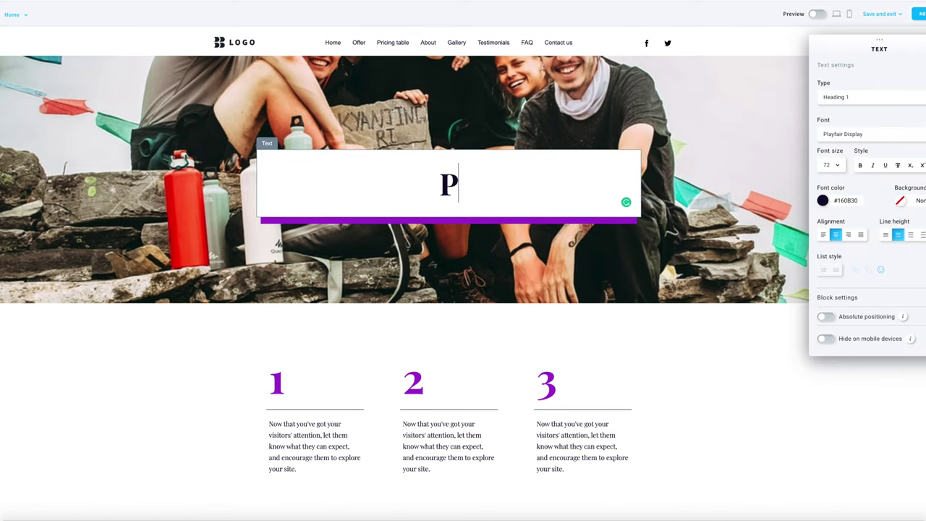
type("hotograp")
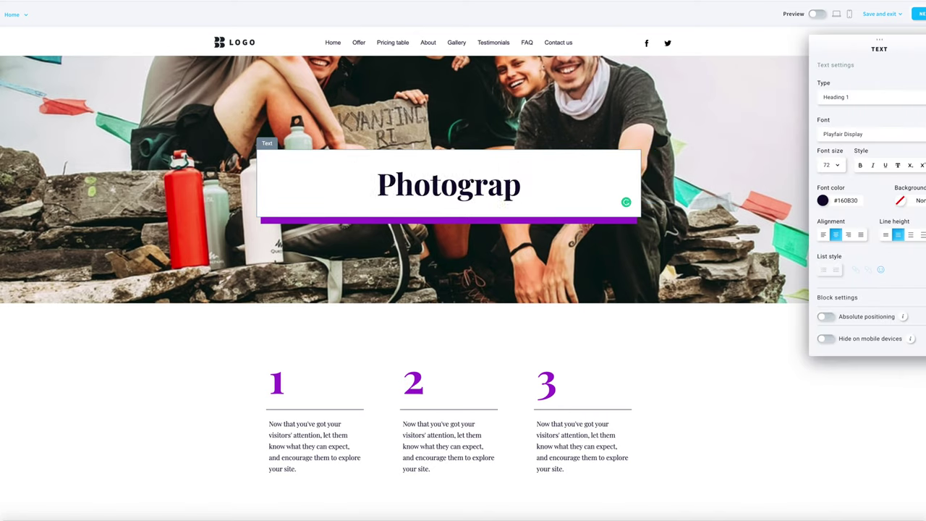
type("her dream")
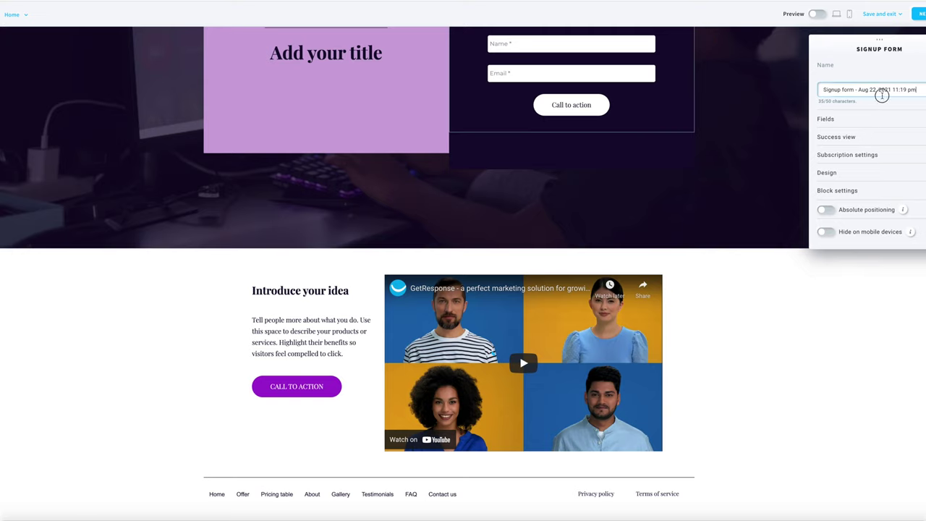
- Rename the signup form to Sign Up and review its Fields and Success view sections
left_click_drag(881, 95, 822, 88)
scroll(731, 87, "up", 3)
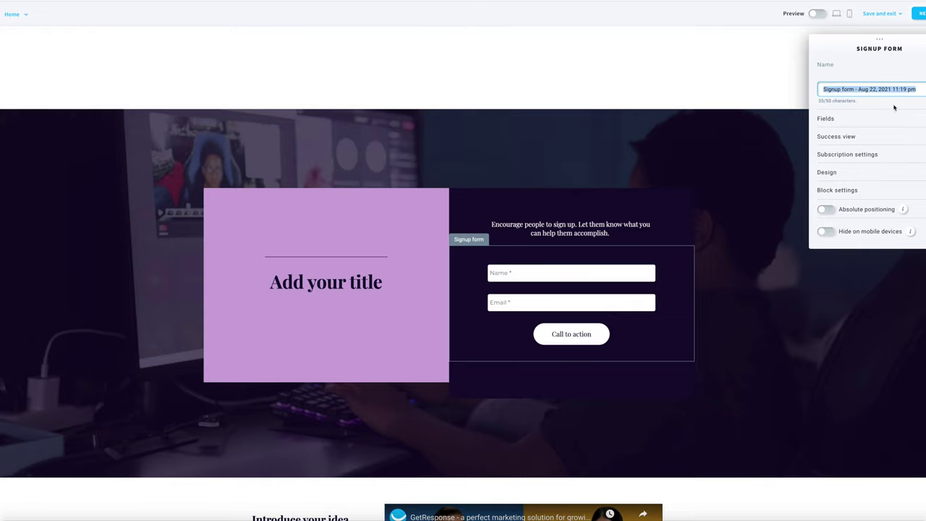
type("SD")
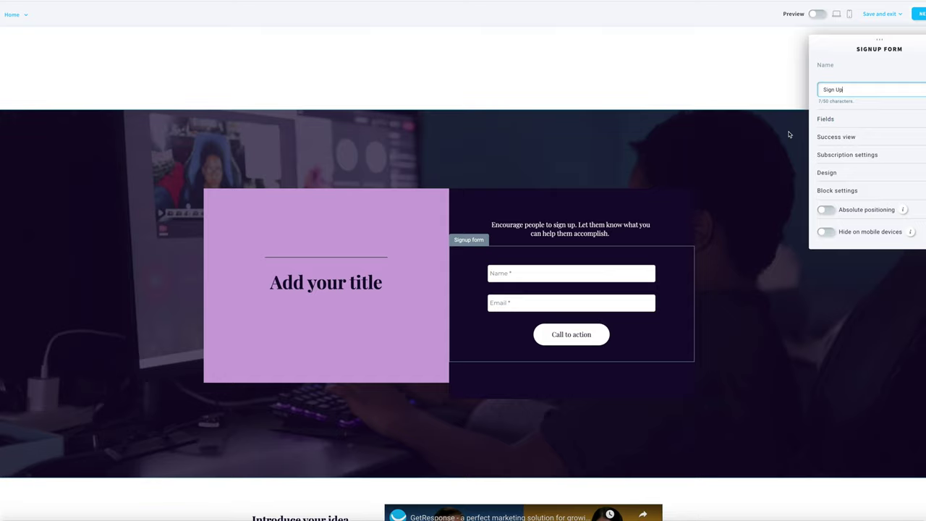
left_click(857, 121)
left_click(868, 137)
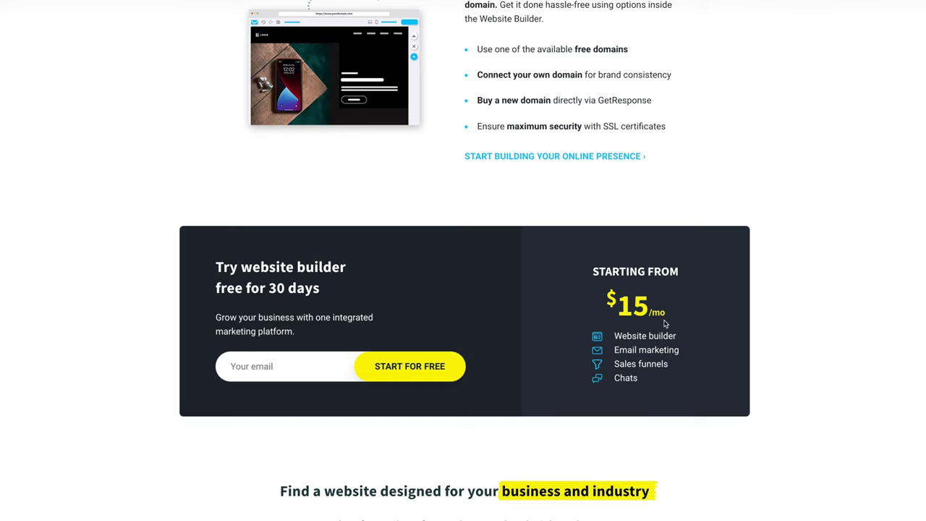
- Scroll down the GetResponse marketing page to the Website Builder features section
scroll(664, 322, "down", 3)
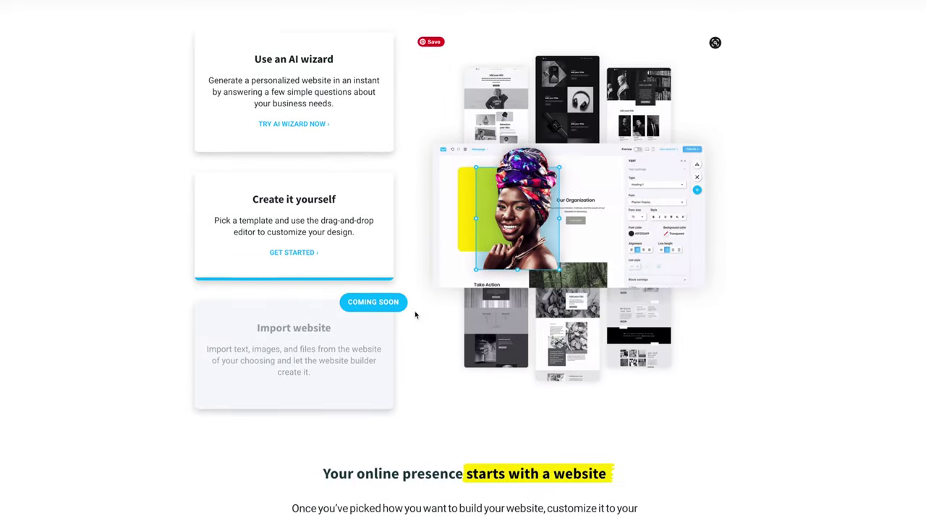
scroll(413, 314, "down", 3)
scroll(463, 368, "down", 5)
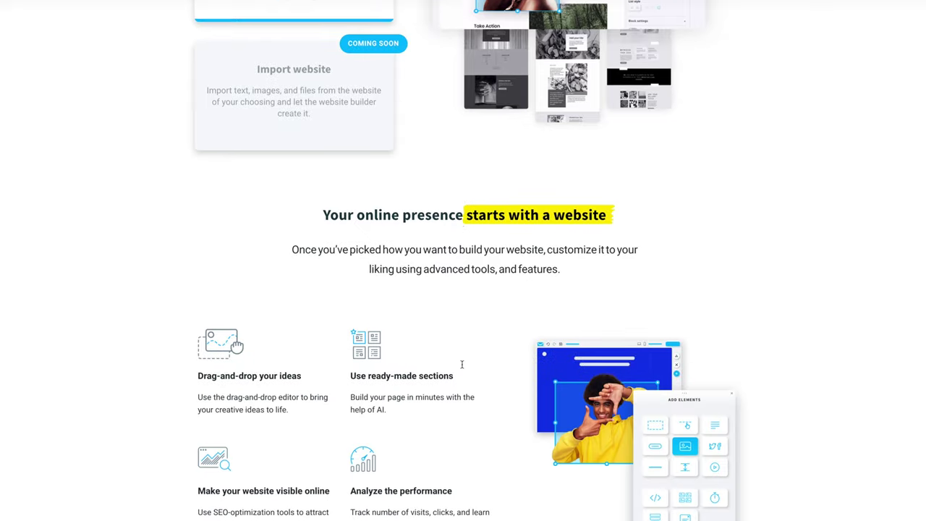